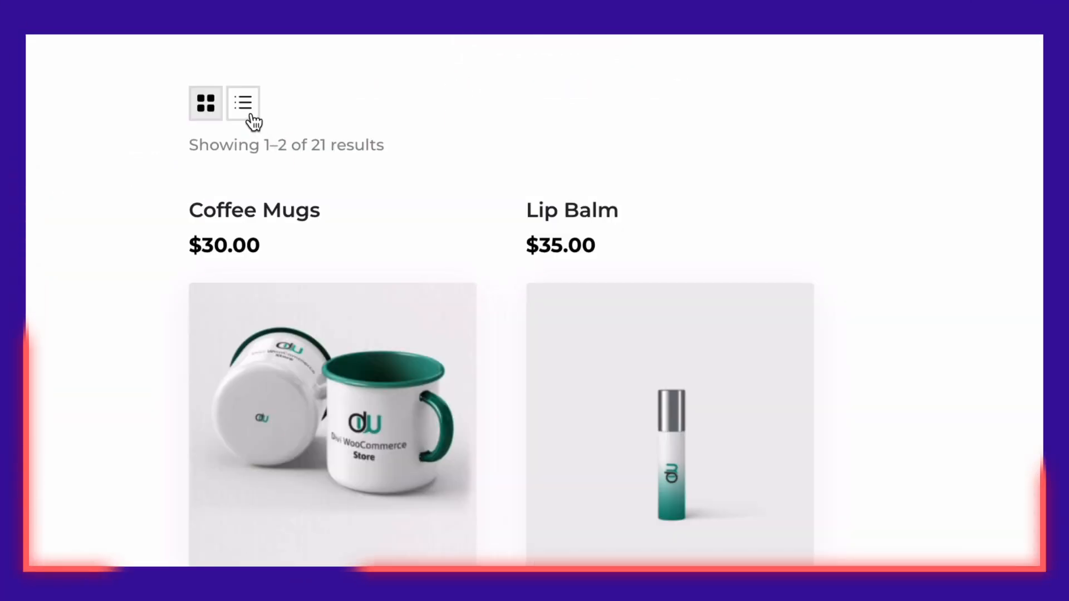
# Step: Preview the shop in list then grid view and insert a Woo Shop + module into the row
pyautogui.click(143, 79)
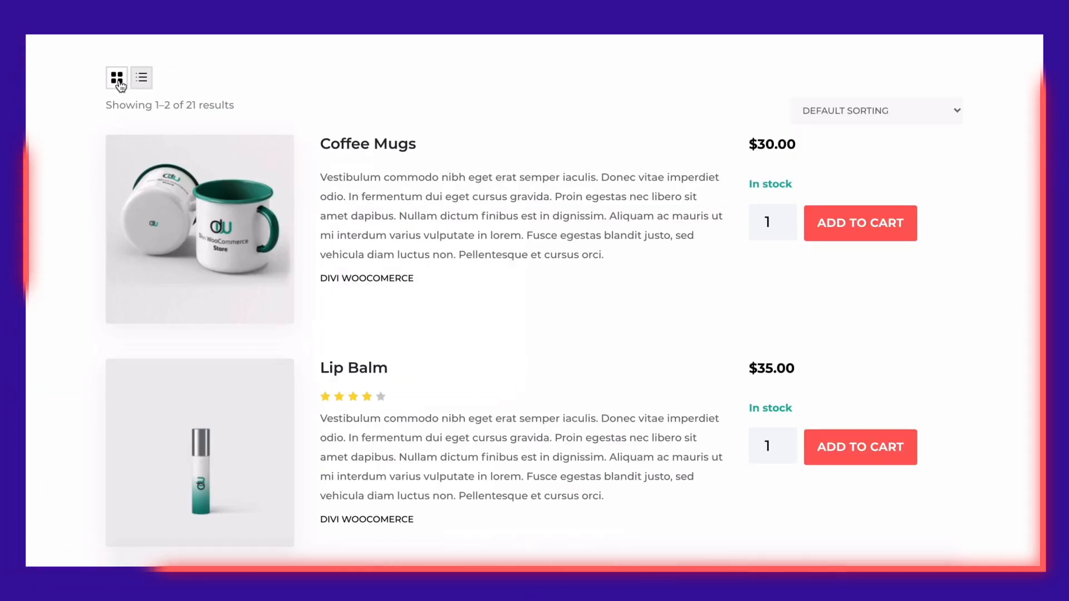
pyautogui.click(118, 79)
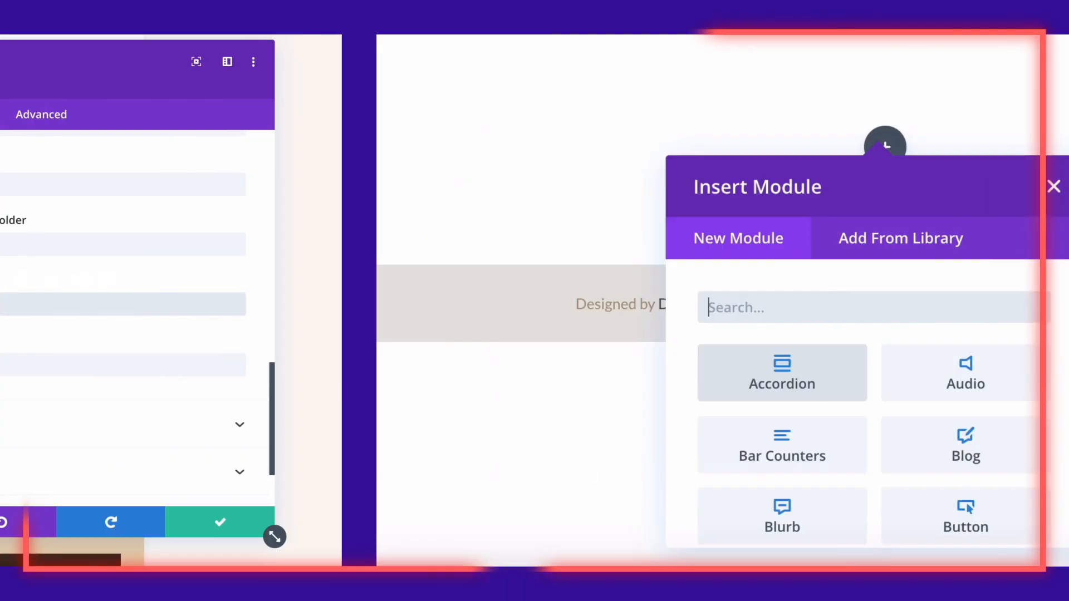
pyautogui.write('Woo Shop')
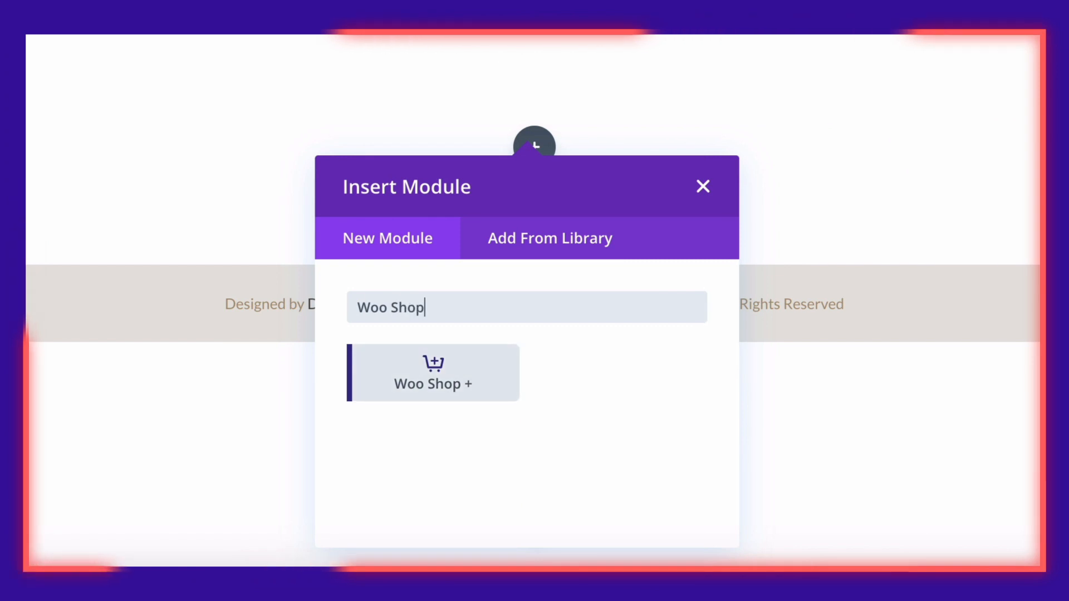
pyautogui.click(490, 372)
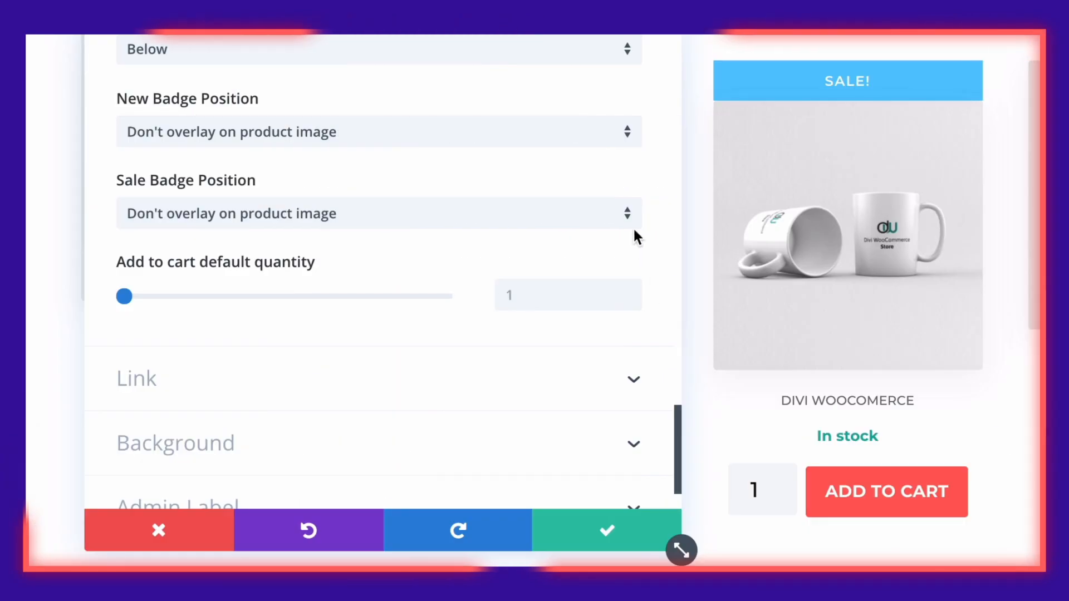
# Step: Set Sale Badge Position to 'Overlay on product image - top right'
pyautogui.click(629, 217)
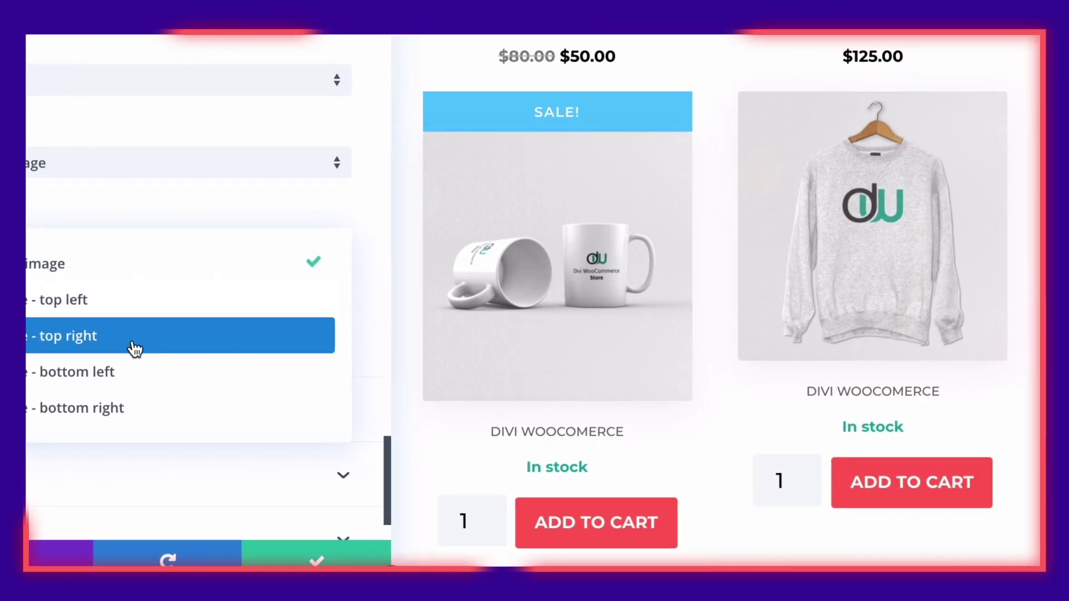
pyautogui.click(137, 340)
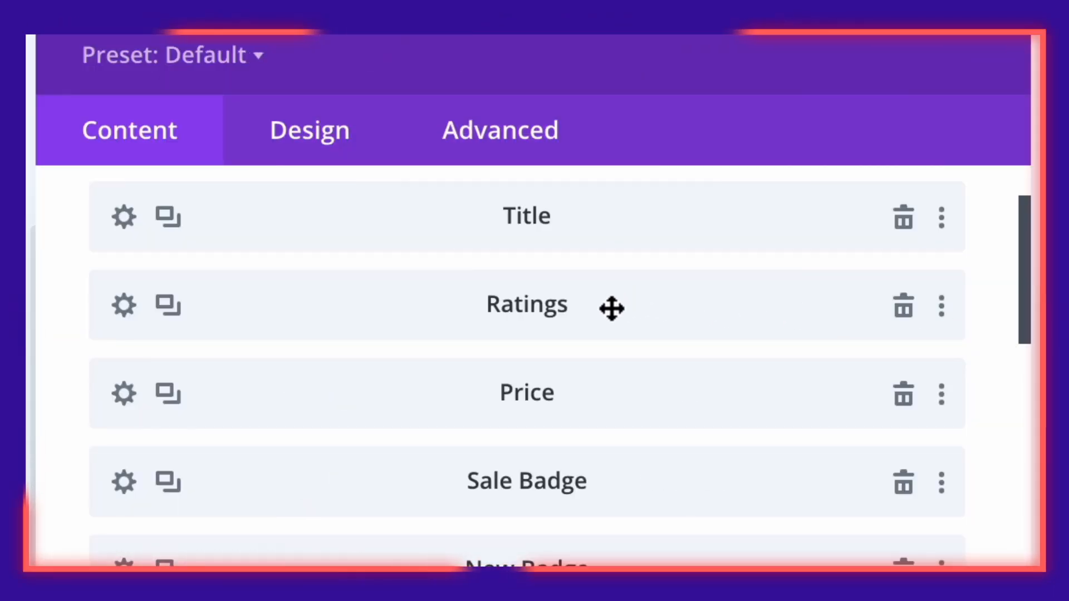
# Step: Reorder Ratings to sit just below the Featured Image in the product layout
pyautogui.moveTo(611, 307); pyautogui.dragTo(602, 409)
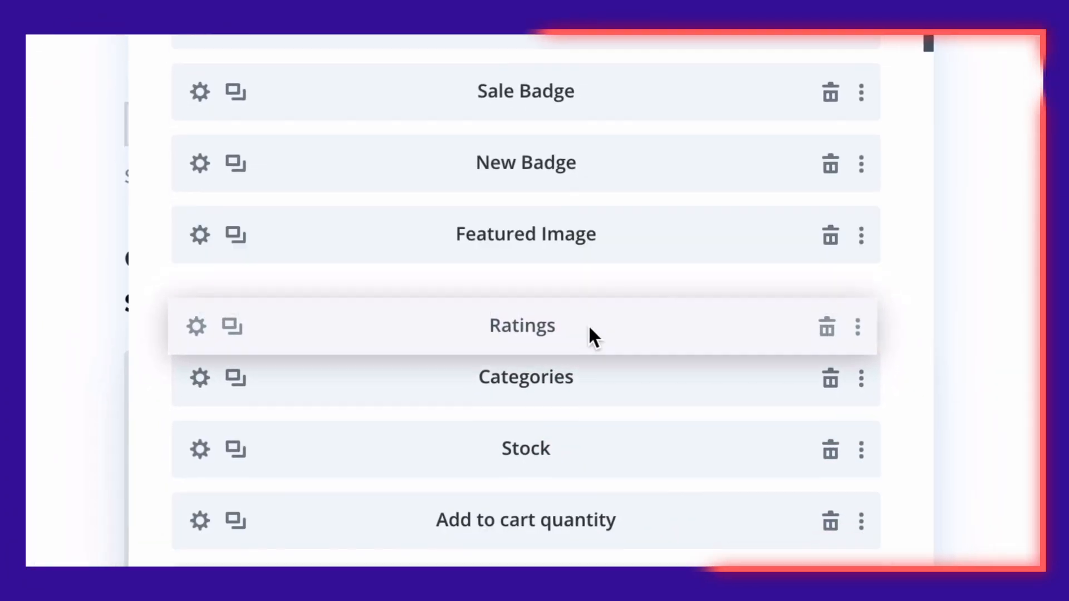
pyautogui.moveTo(596, 398); pyautogui.dragTo(588, 325)
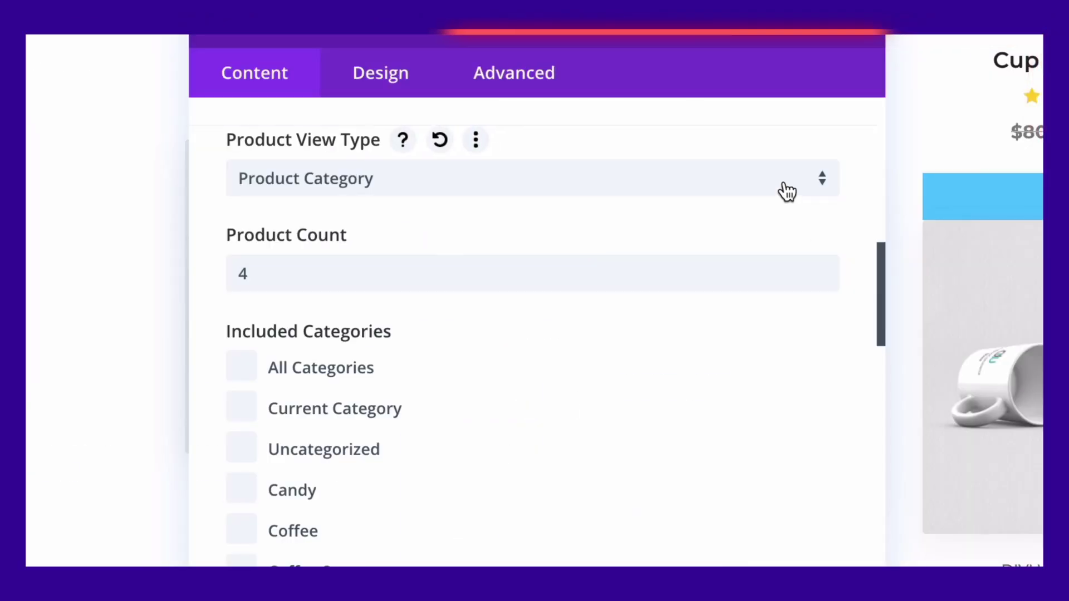
pyautogui.click(786, 191)
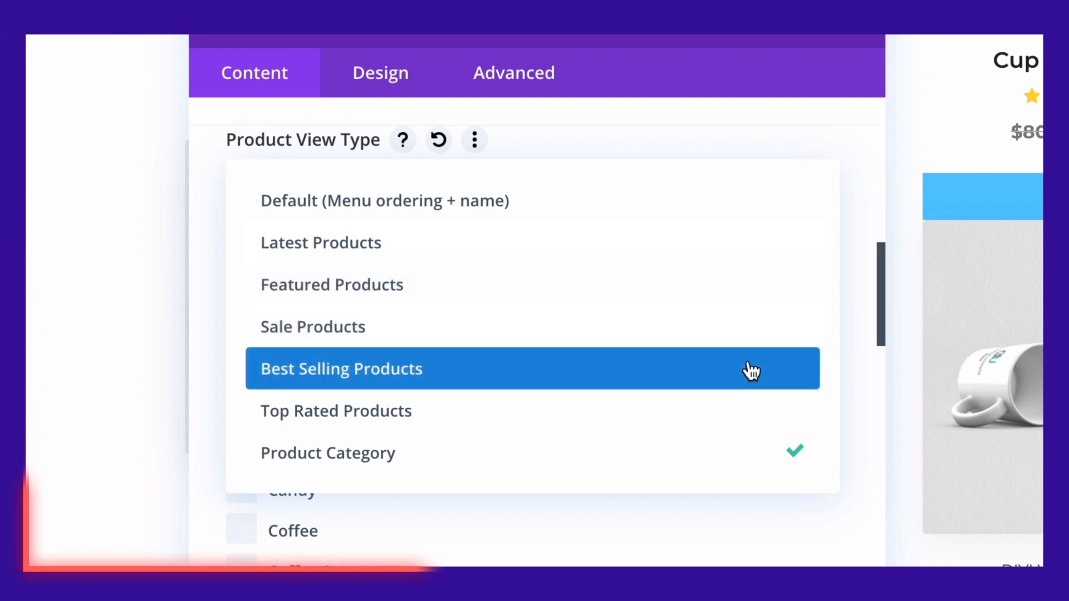
# Step: Show Best Selling Products with the 'Grid / List View Switch' layout
pyautogui.click(751, 370)
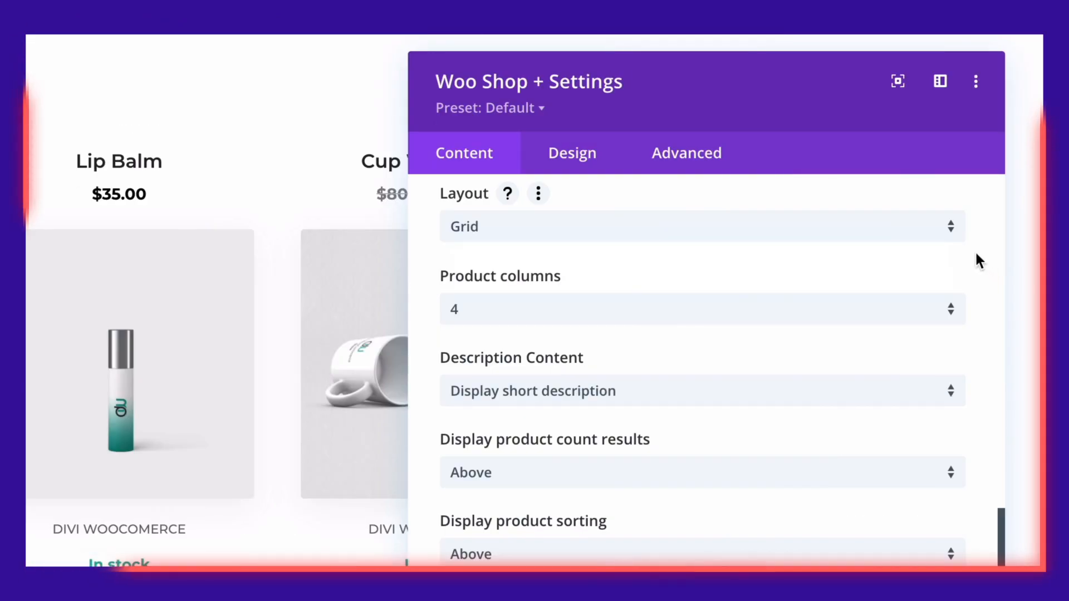
pyautogui.click(951, 227)
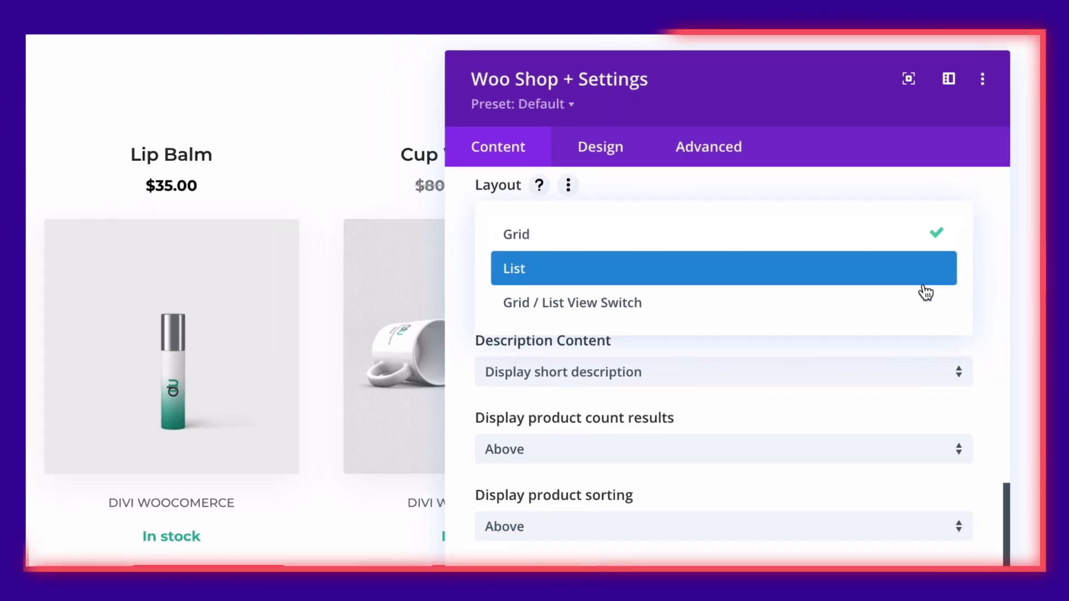
pyautogui.click(925, 302)
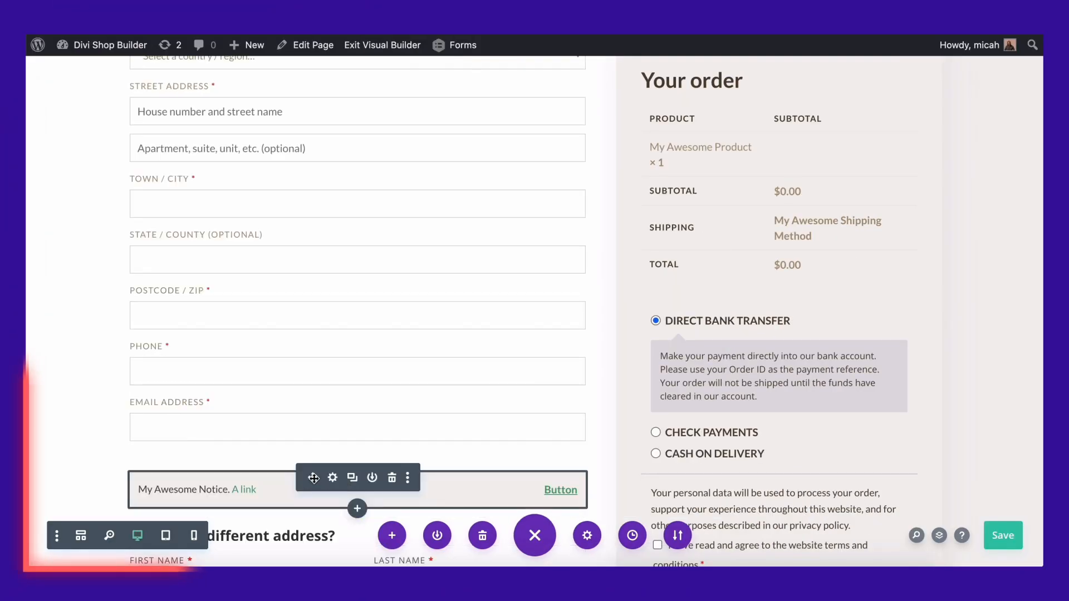
# Step: Move the notice under the Checkout heading and recolour the order button background
pyautogui.moveTo(314, 478); pyautogui.dragTo(349, 410)
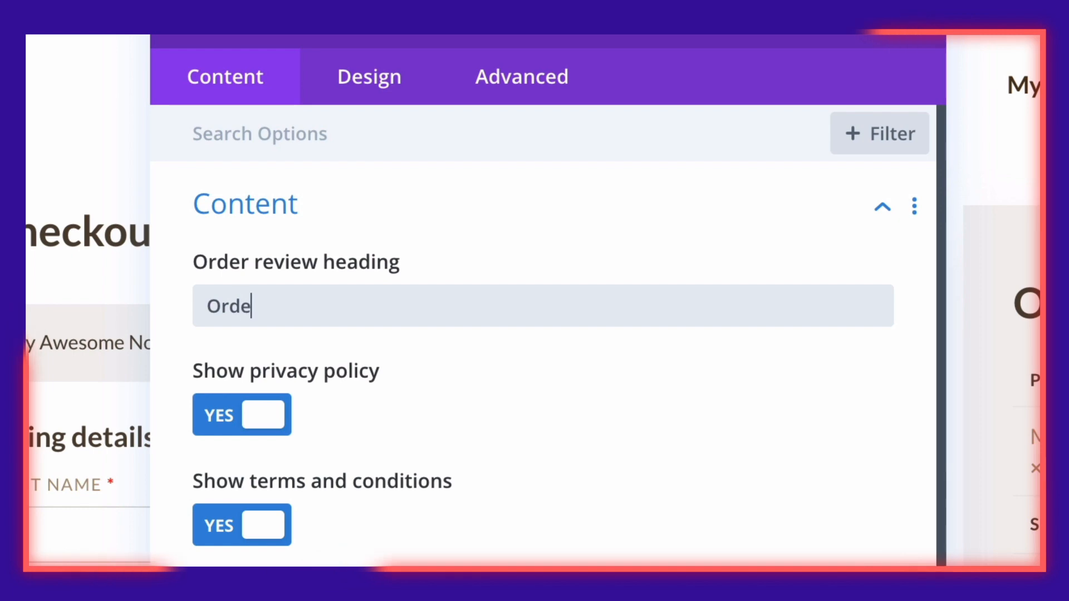
pyautogui.write('r Summary')
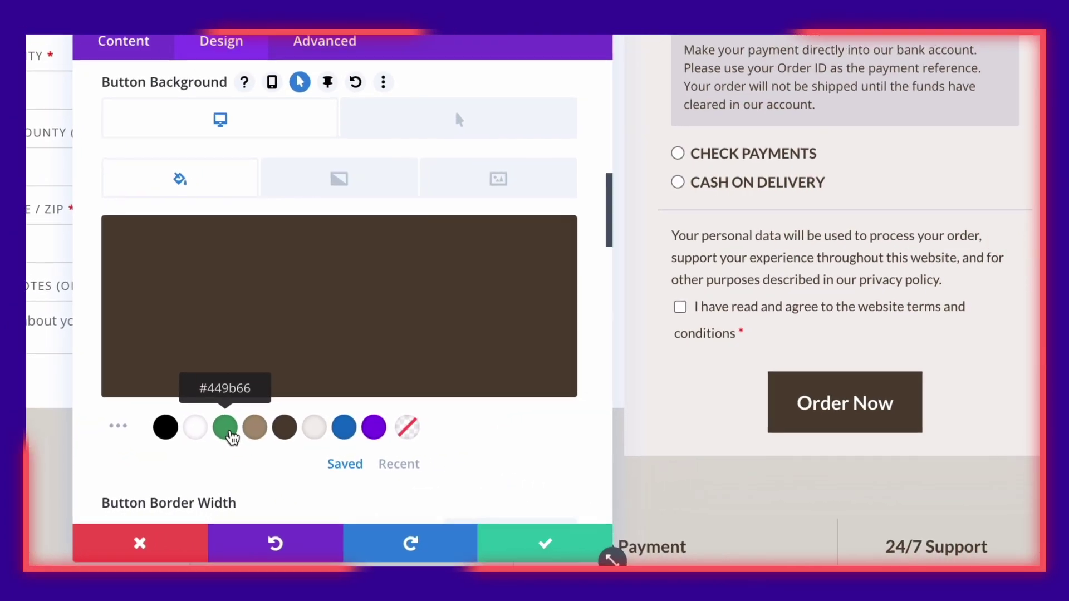
pyautogui.click(208, 438)
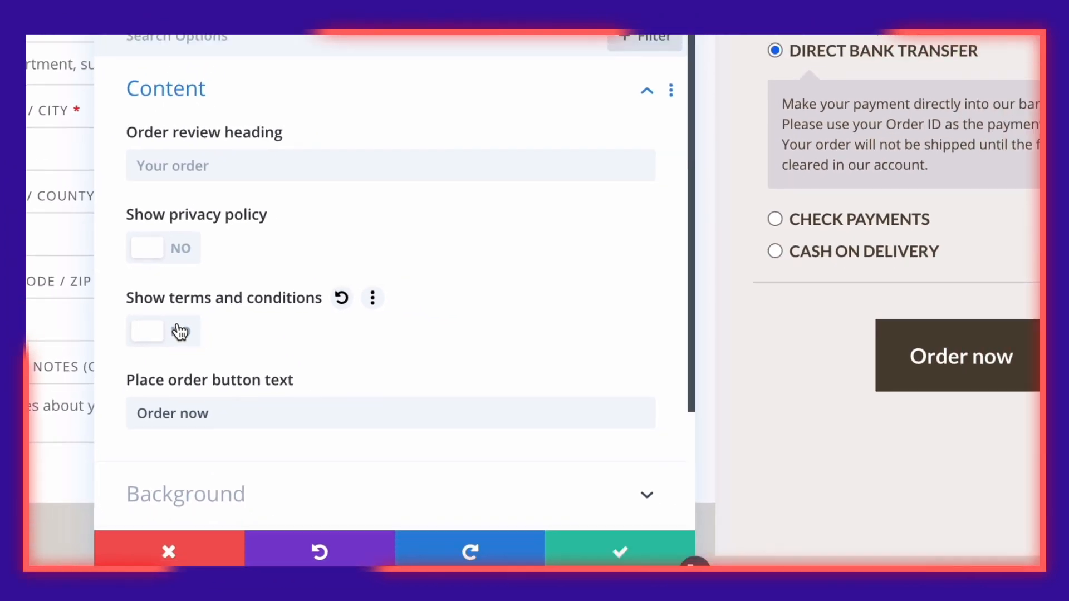
# Step: Enable the terms checkbox, privacy policy text and the cart coupon field
pyautogui.click(181, 332)
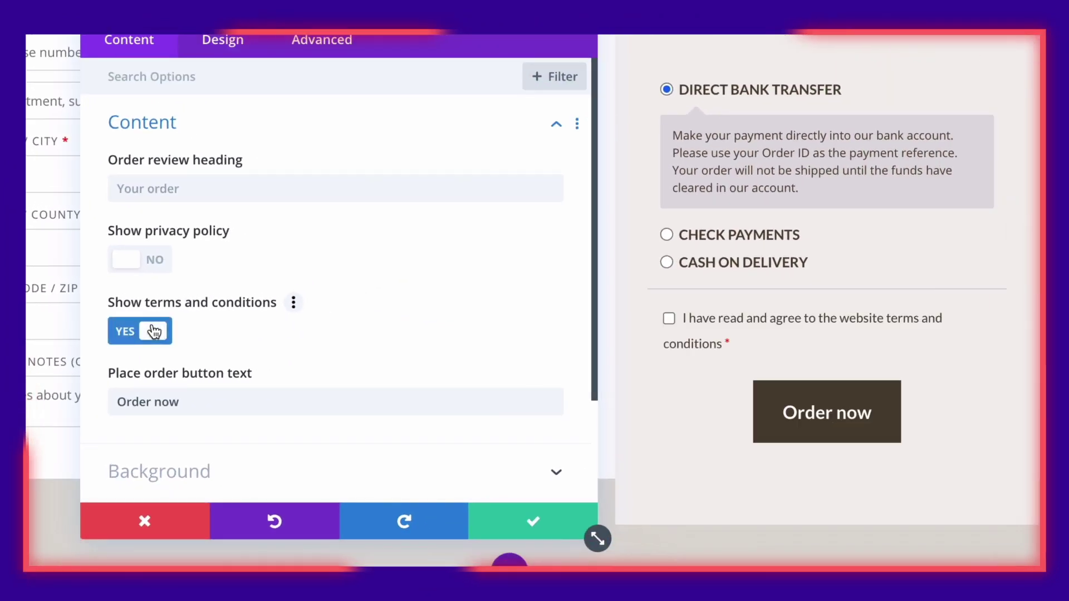
pyautogui.click(156, 273)
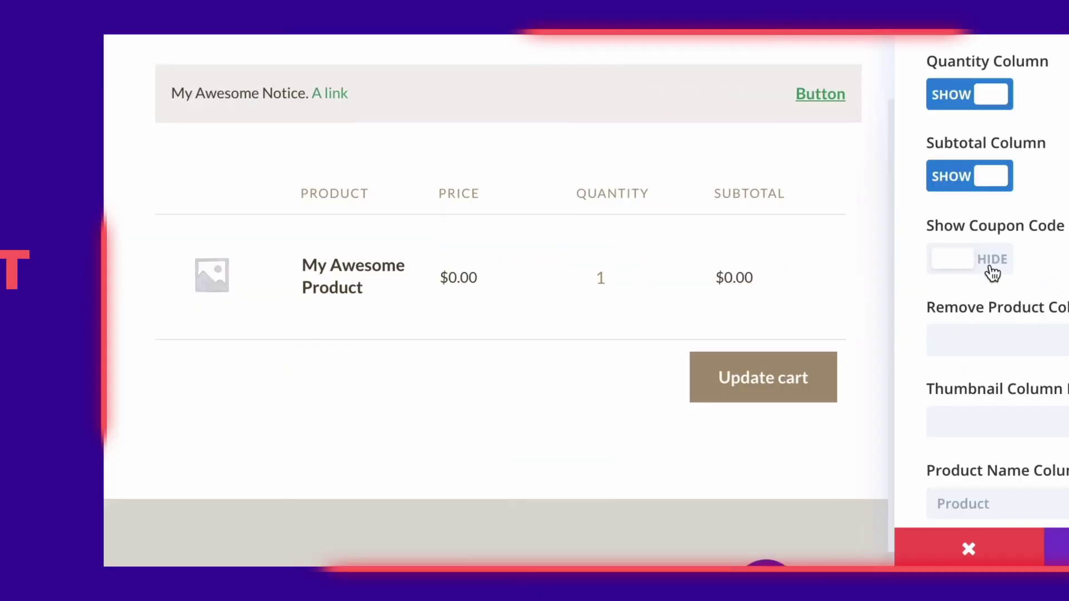
pyautogui.click(991, 261)
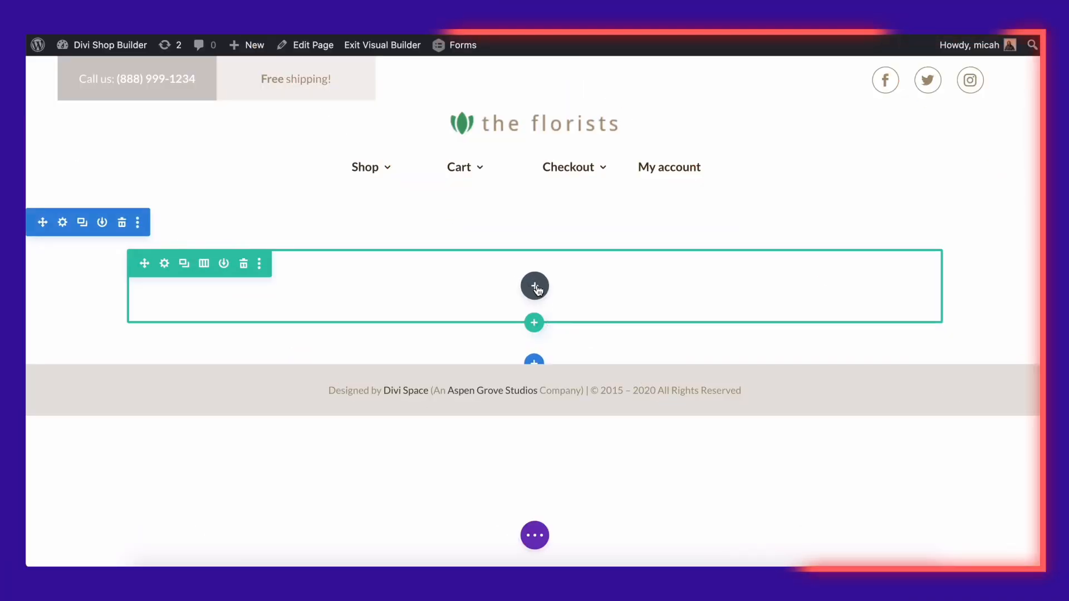
# Step: Start adding a Thank You module to the empty row
pyautogui.click(534, 286)
pyautogui.write('Tha')
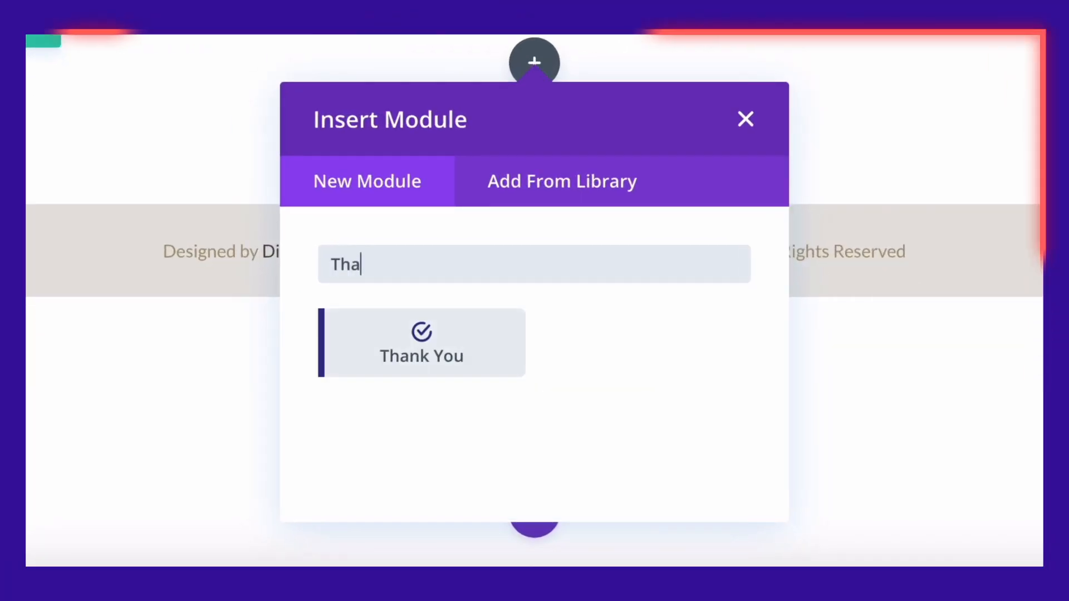